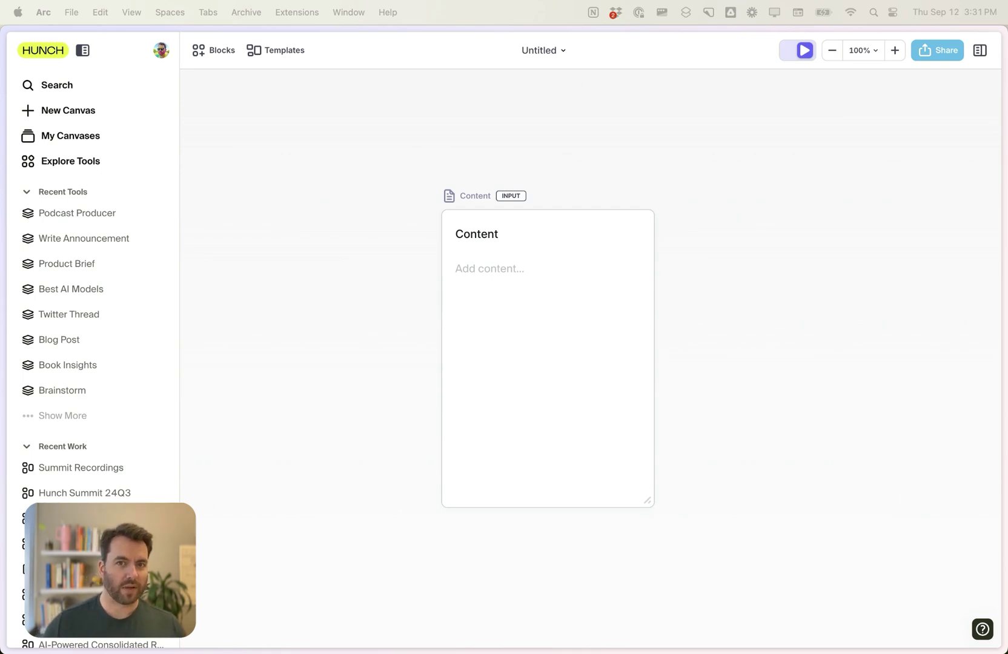
Step: Drop the meeting audio into the Content block and transcribe it with a new Deepgram Nova 2 block
left_click_drag(1007, 443, 512, 313)
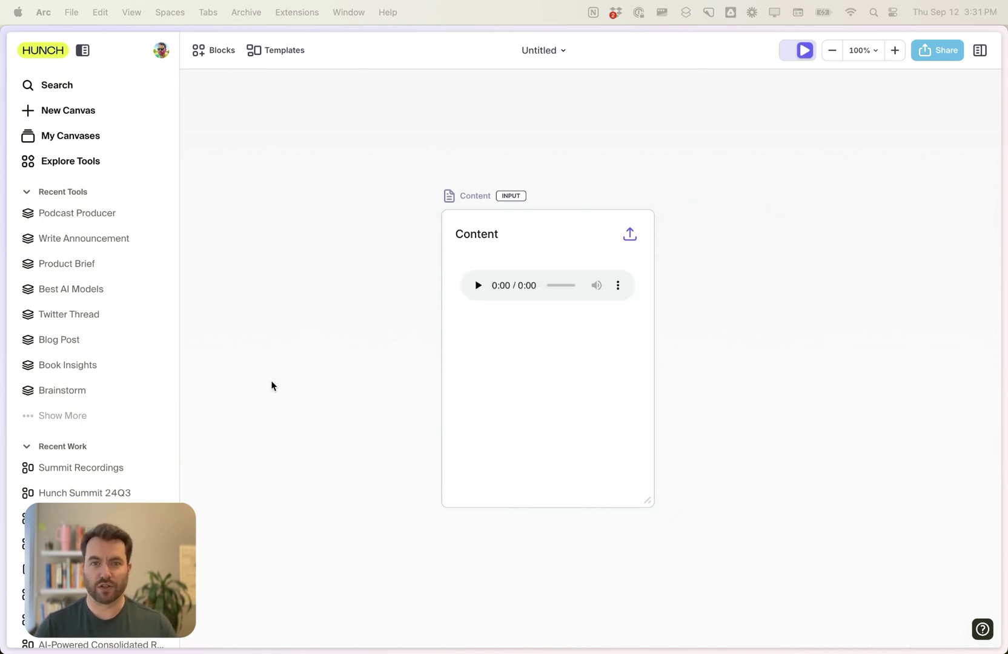
left_click(675, 359)
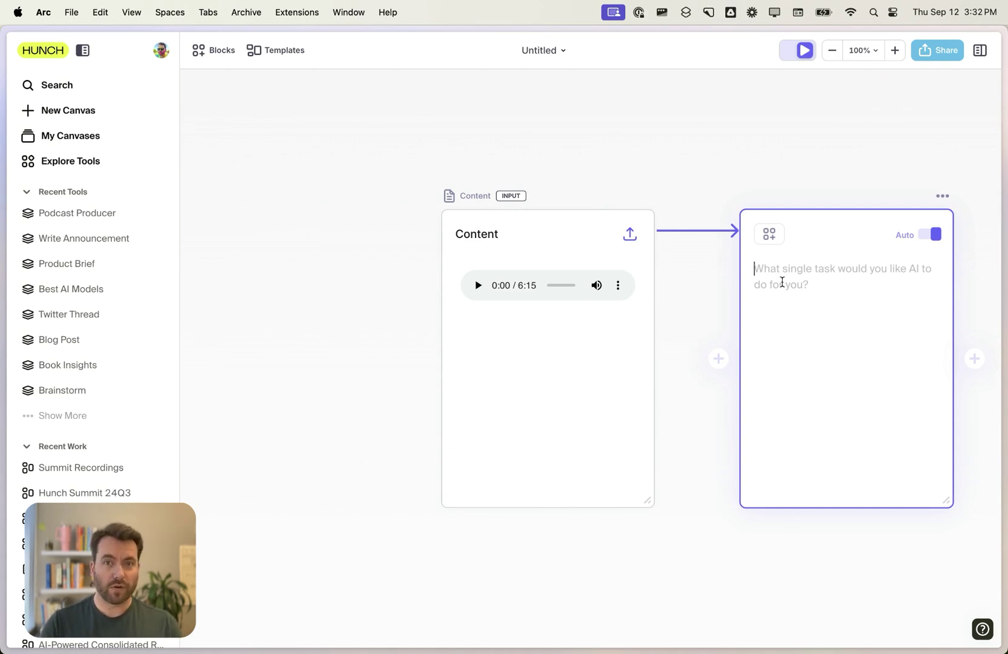
left_click(777, 234)
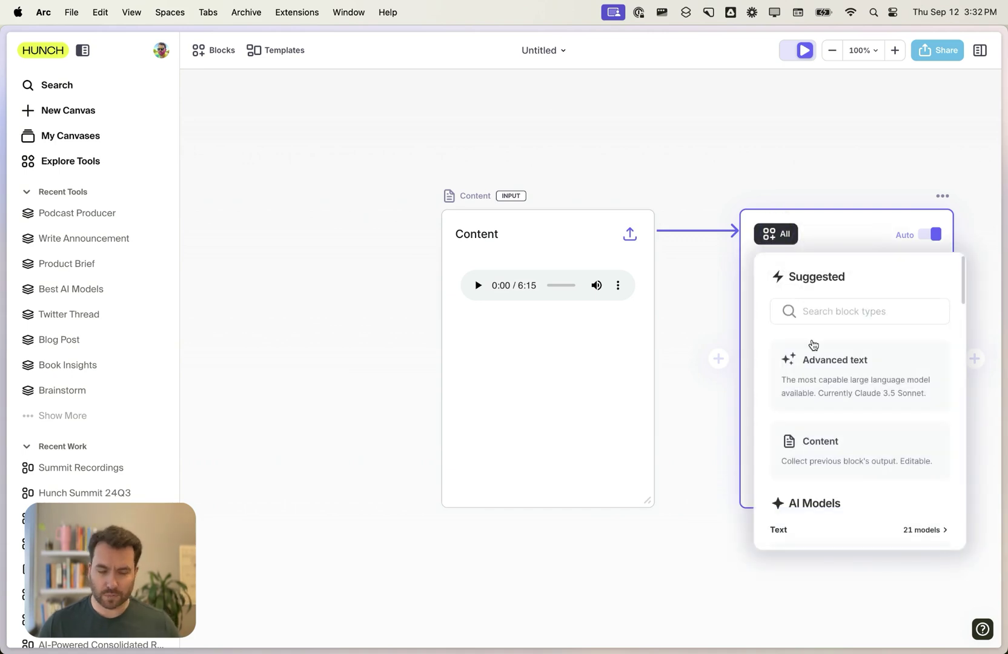
type("tra")
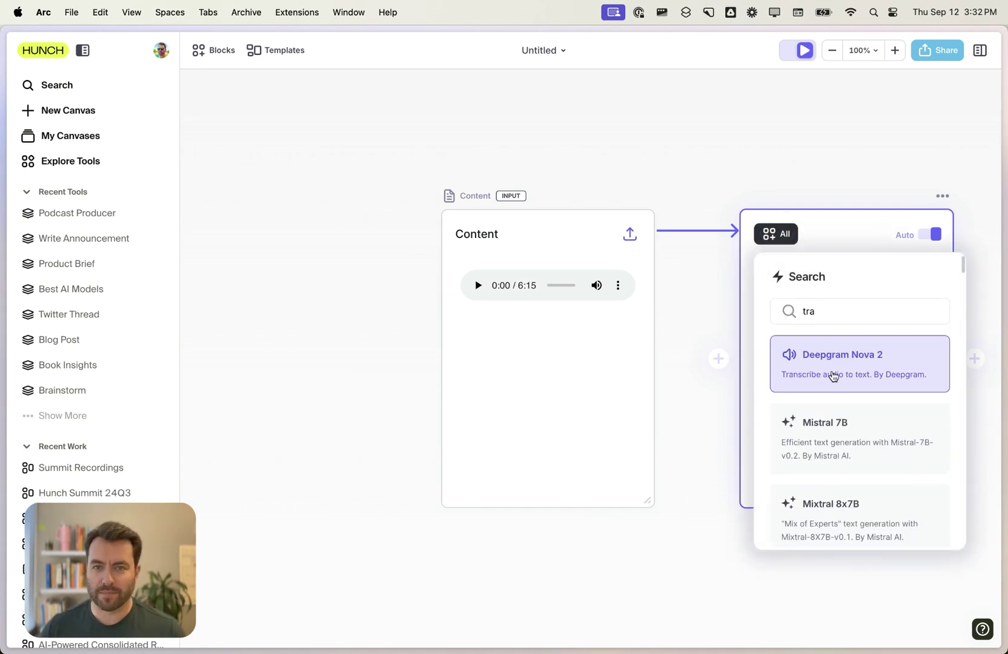
left_click(833, 377)
left_click(930, 236)
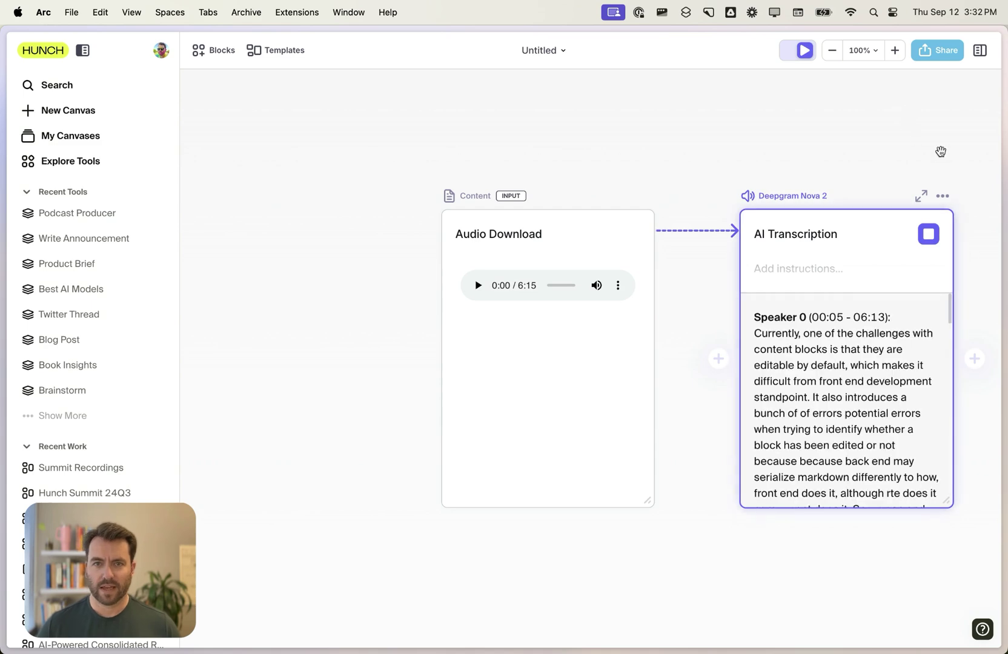
left_click_drag(941, 151, 693, 149)
Step: Add an Advanced text block after AI Transcription and review the Product One-Pager it generates
left_click(725, 356)
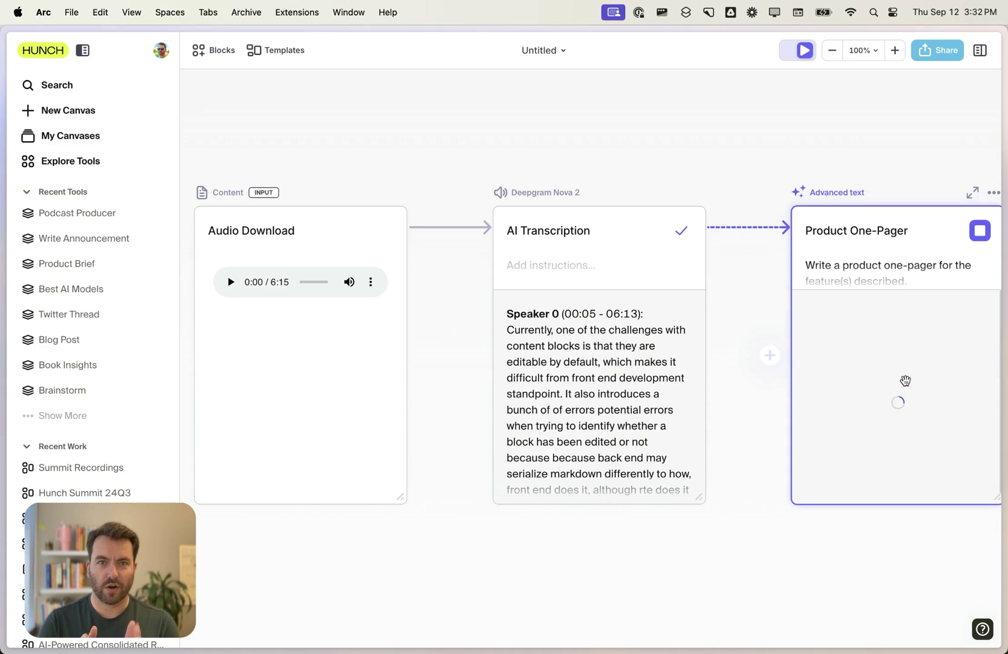
left_click(972, 193)
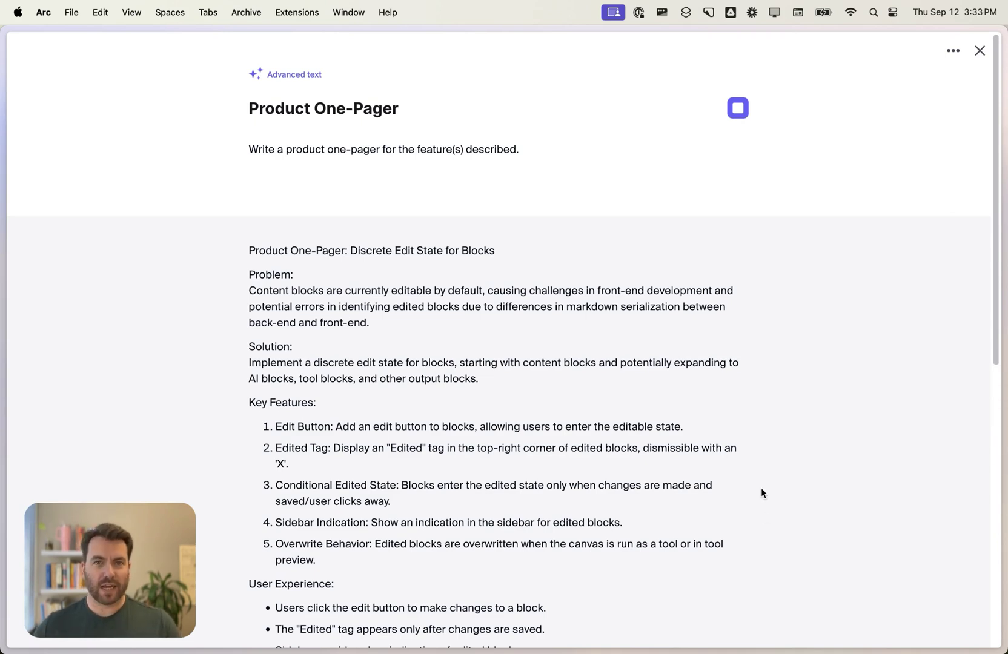
left_click(980, 51)
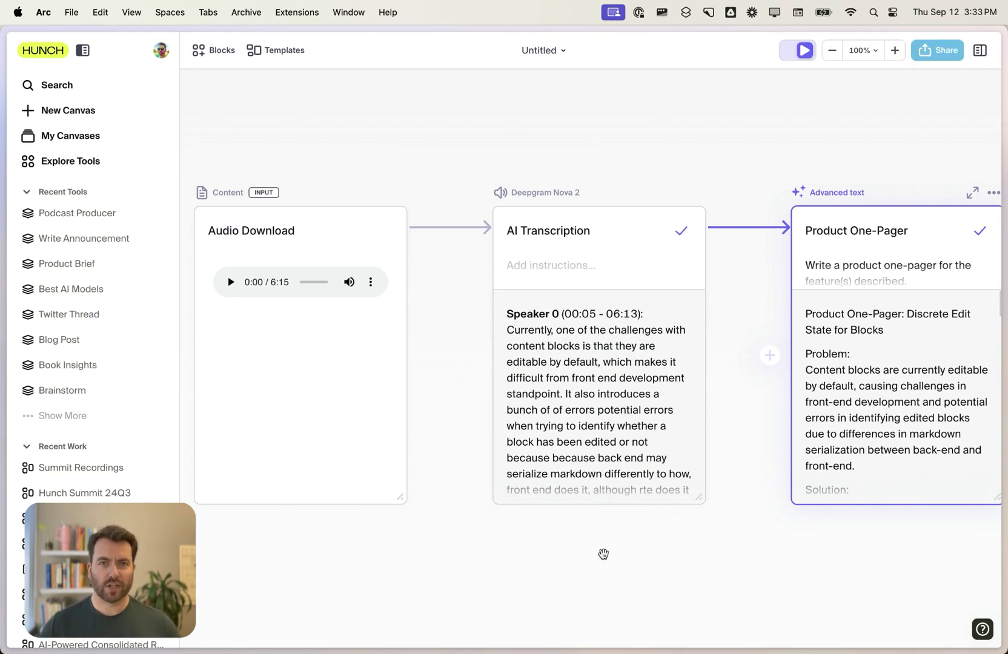
Step: Connect the Project Proposal template to the Product One-Pager block and review the regenerated templated one-pager
left_click_drag(596, 553, 553, 305)
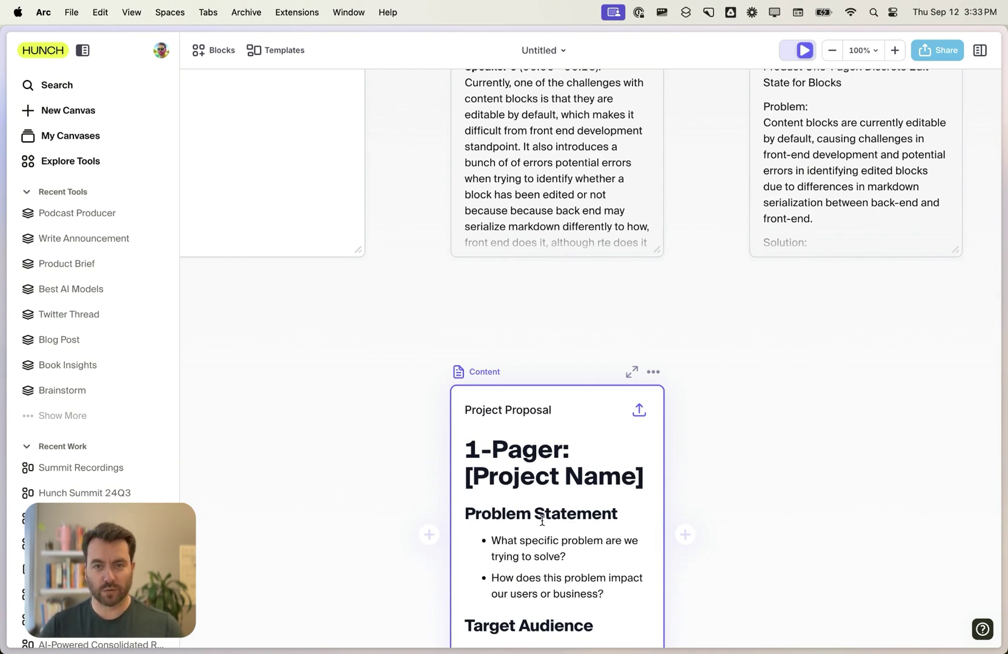
left_click_drag(520, 477, 598, 478)
left_click(585, 511)
left_click_drag(685, 535, 864, 195)
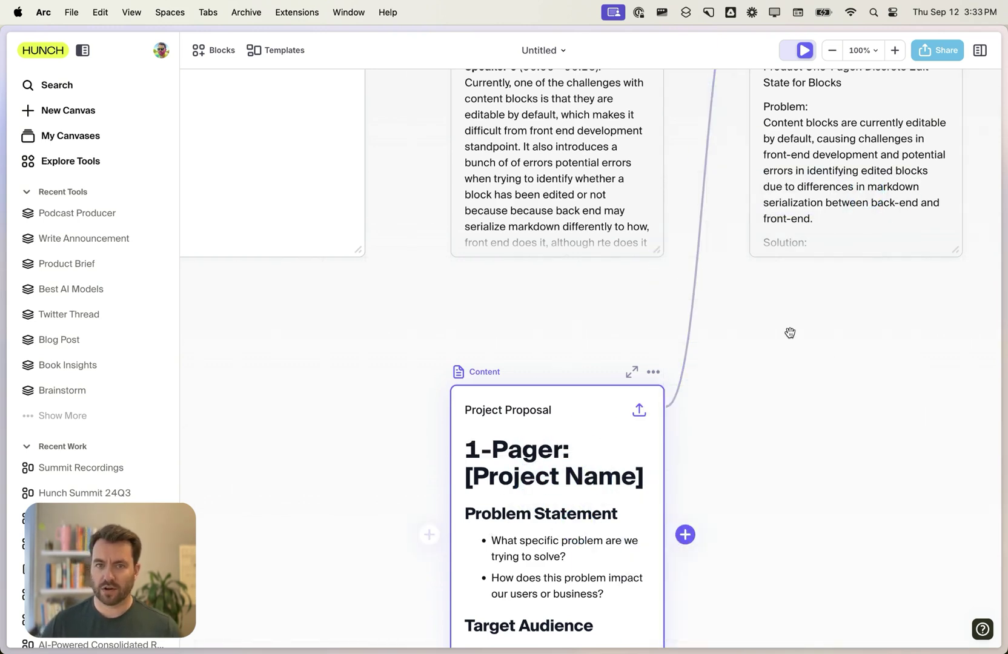
left_click_drag(790, 333, 806, 543)
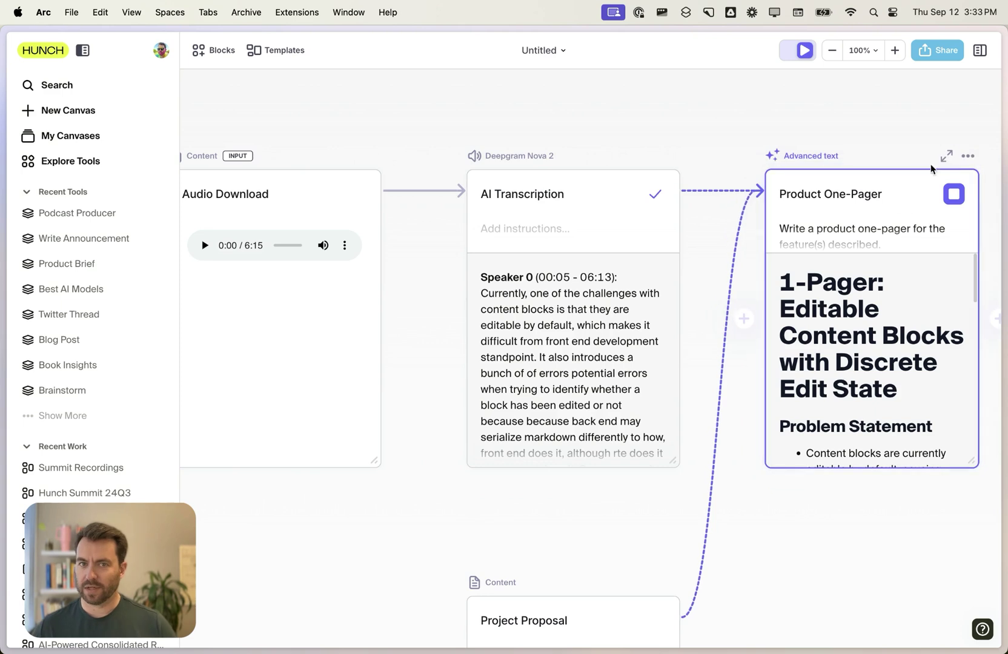
left_click(946, 159)
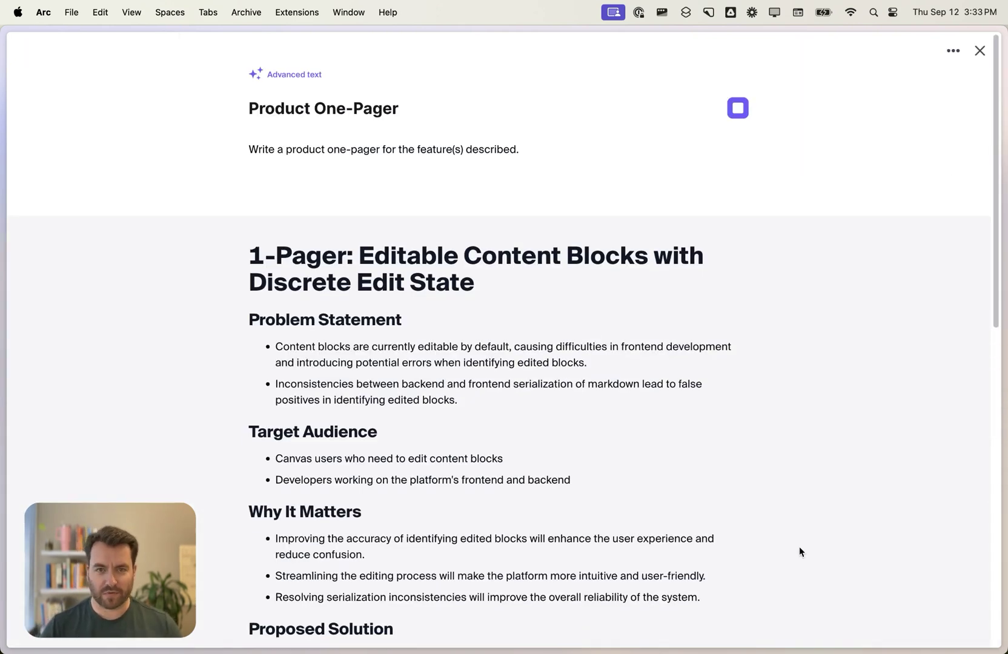
left_click(980, 50)
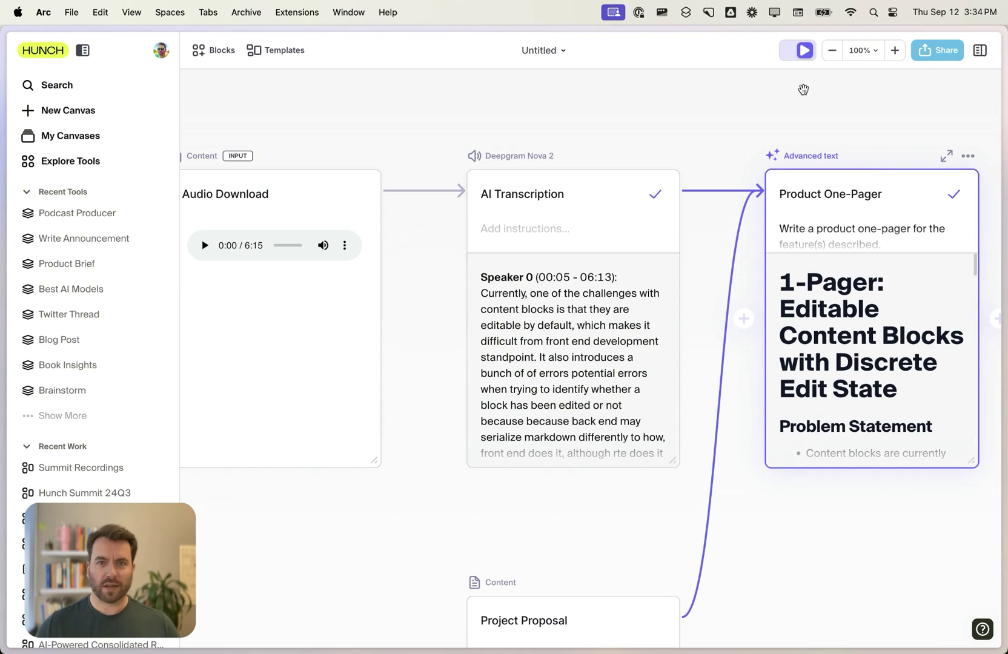
Step: Preview the canvas as a tool and bring up its share options
left_click(980, 51)
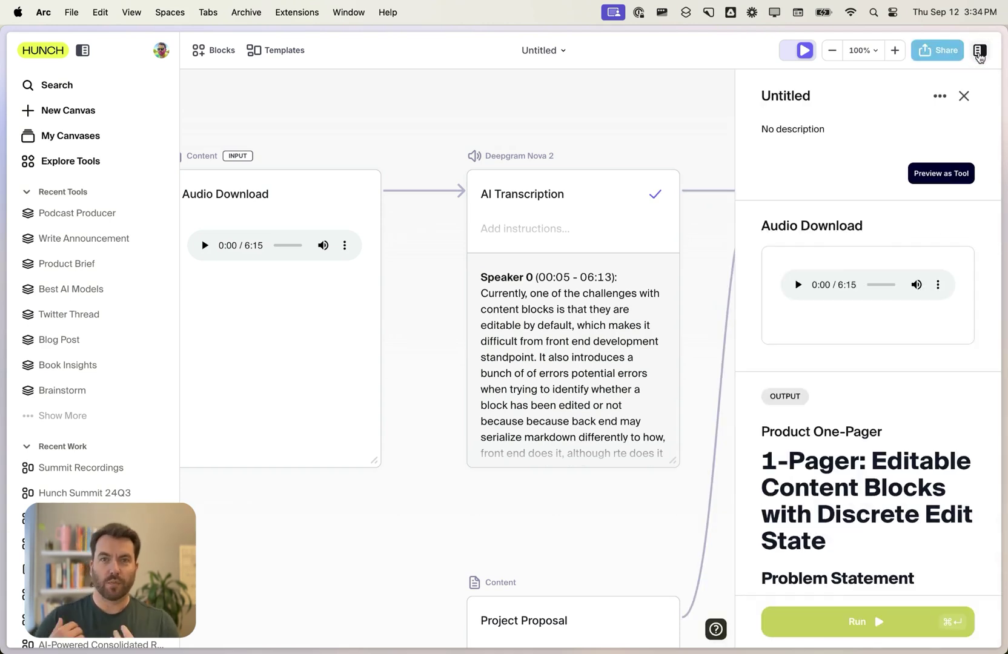
left_click(938, 173)
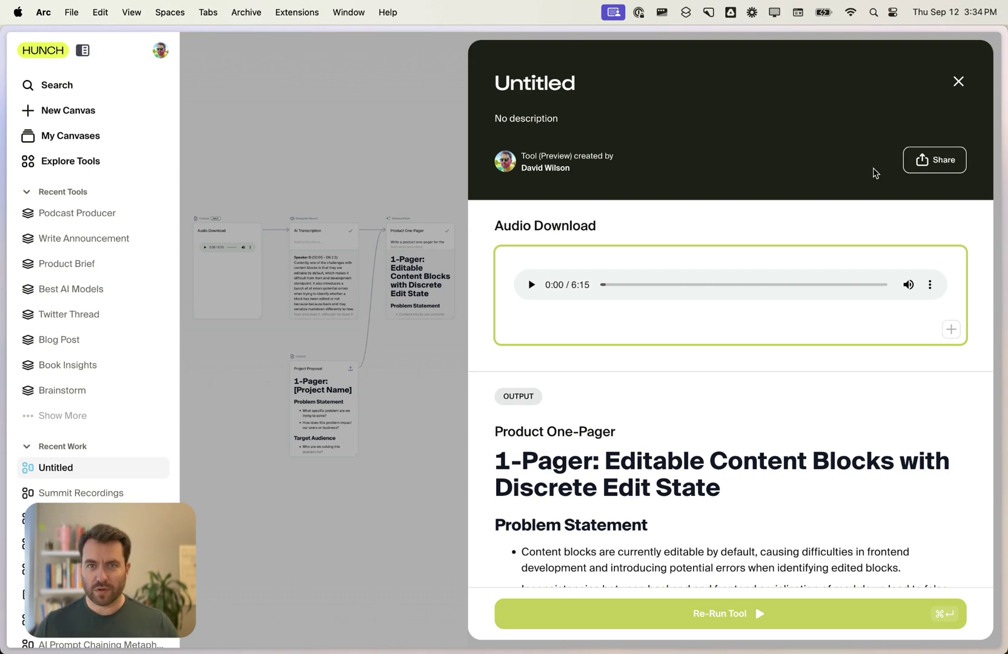
left_click(935, 163)
Step: Share the tool with Organization permission, titled 'Product 1-Pager', copy its link and view its page
left_click(362, 244)
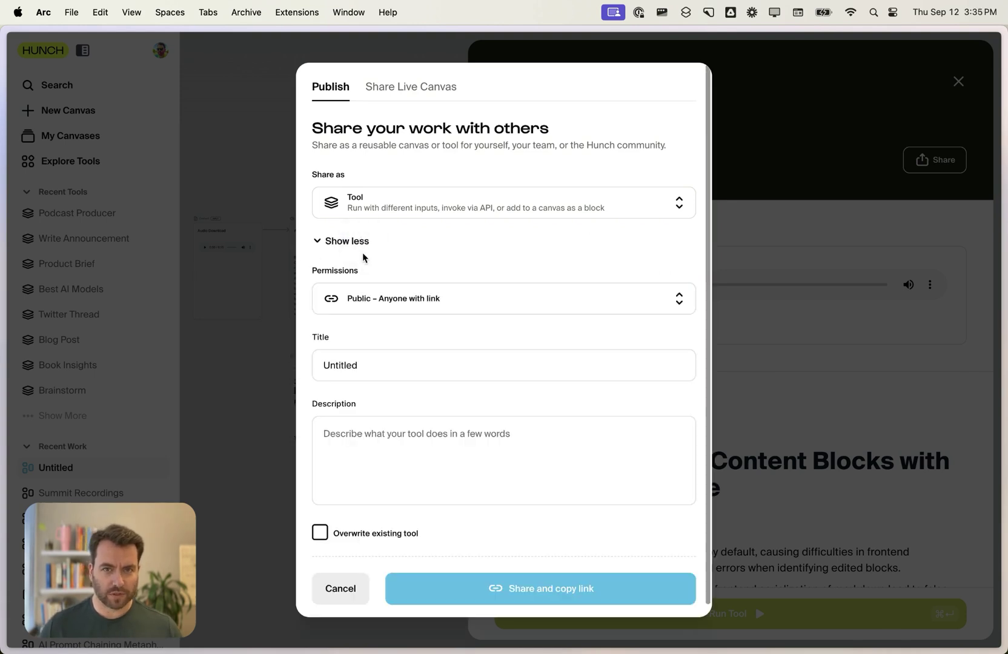
left_click(368, 312)
left_click(381, 342)
double_click(349, 370)
type("Product 1-Pager")
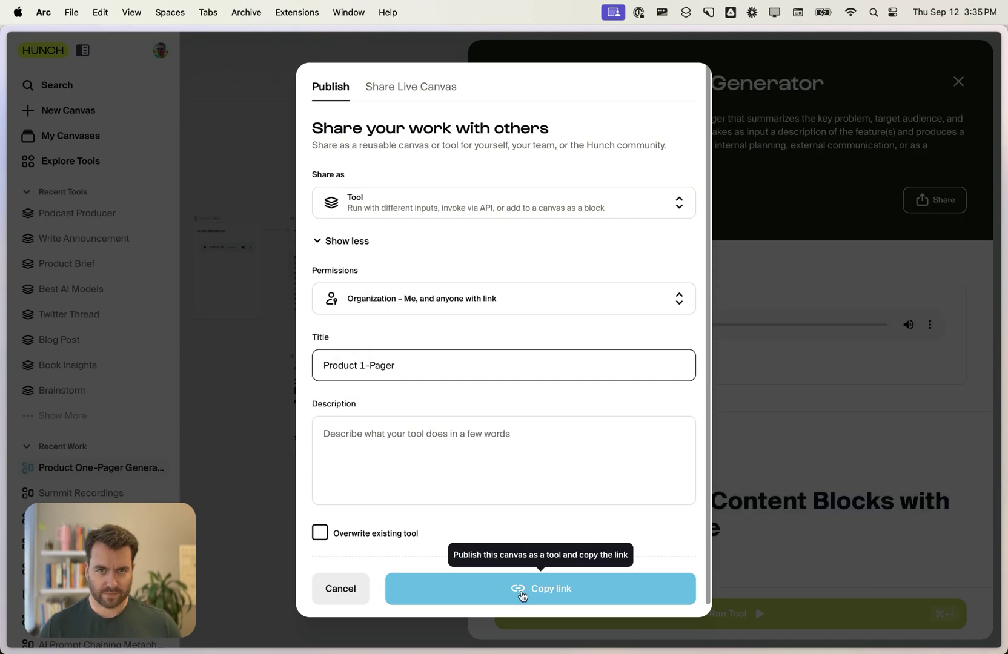
left_click(522, 596)
left_click(517, 413)
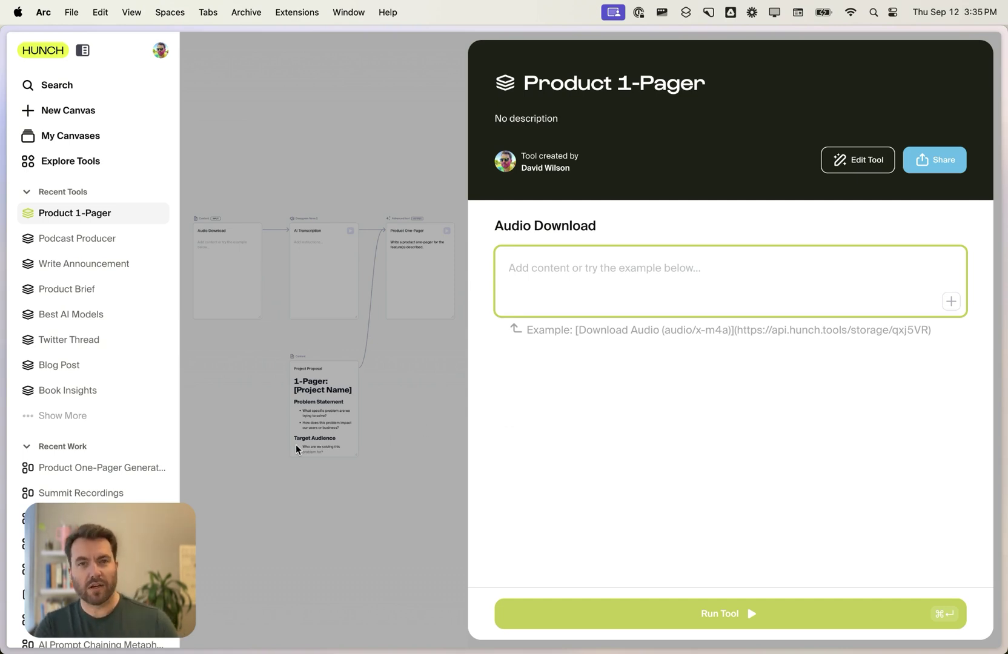
Step: In Summit Recordings, place the Product 1-Pager tool and connect the Human Review, Multi IO, Saved Content and Tool Edit recordings
left_click(78, 493)
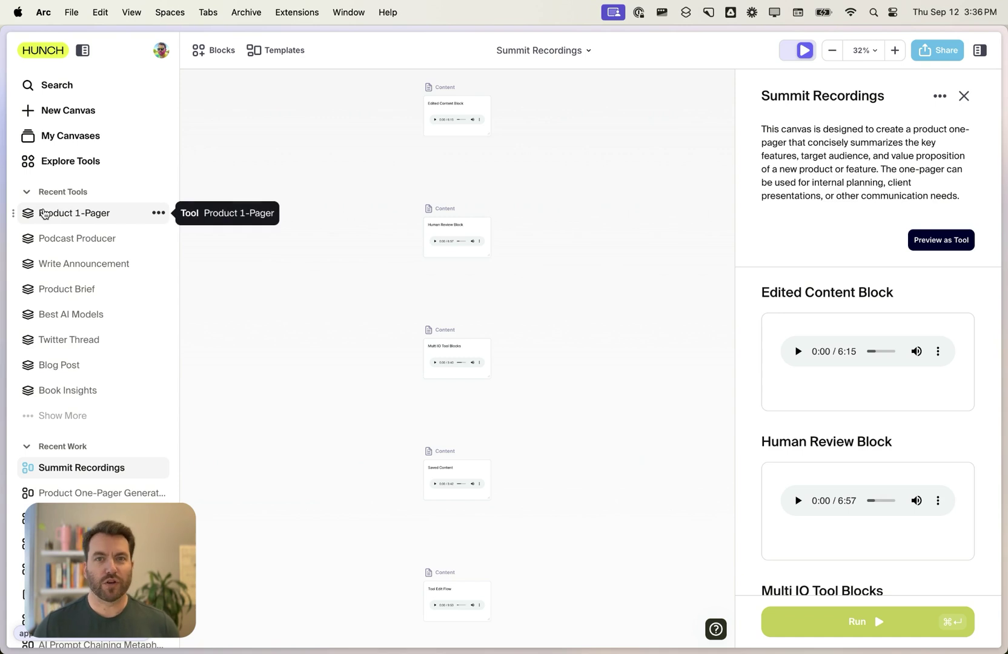
left_click_drag(67, 213, 518, 150)
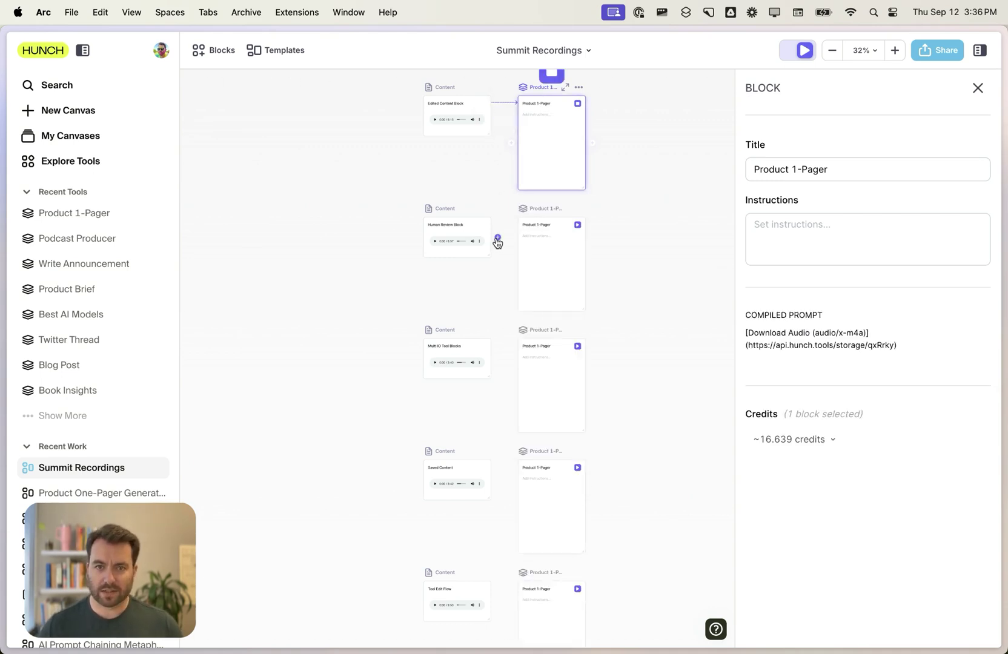
left_click(498, 240)
left_click(497, 362)
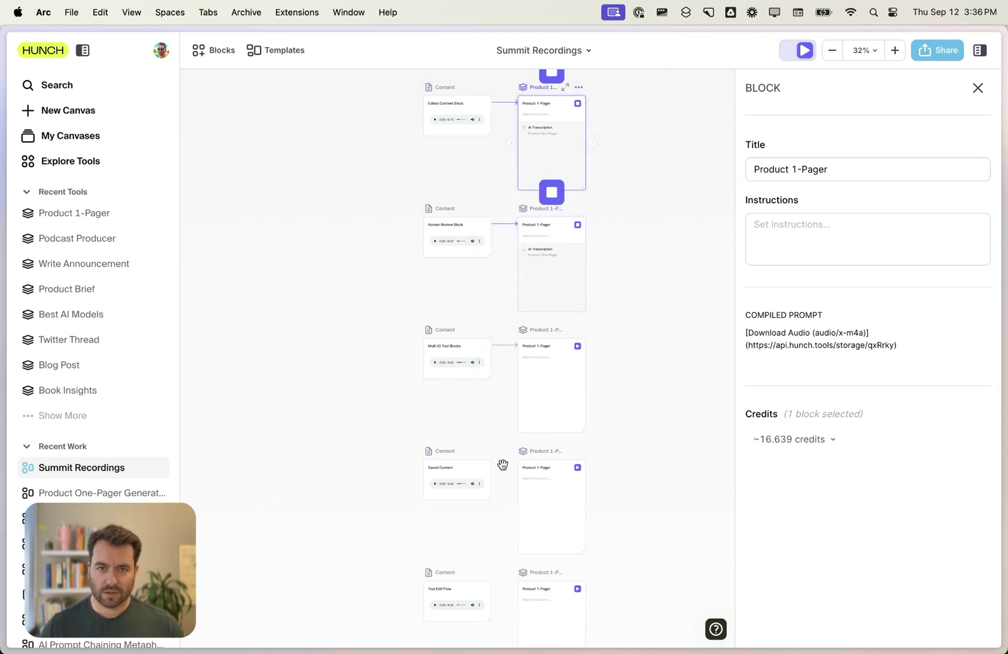
left_click(497, 483)
left_click(495, 603)
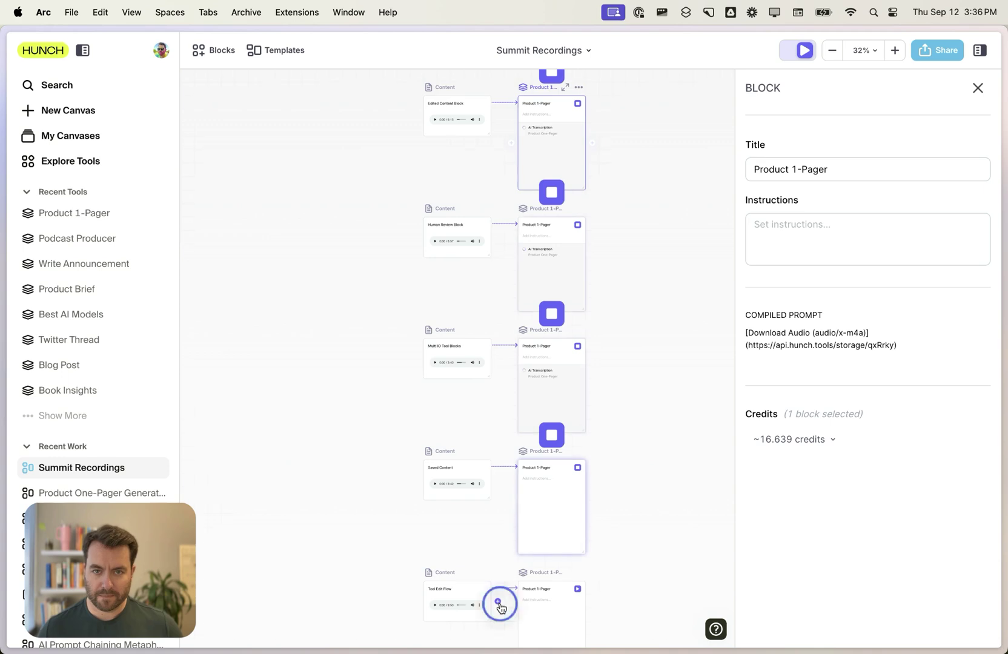
left_click(977, 87)
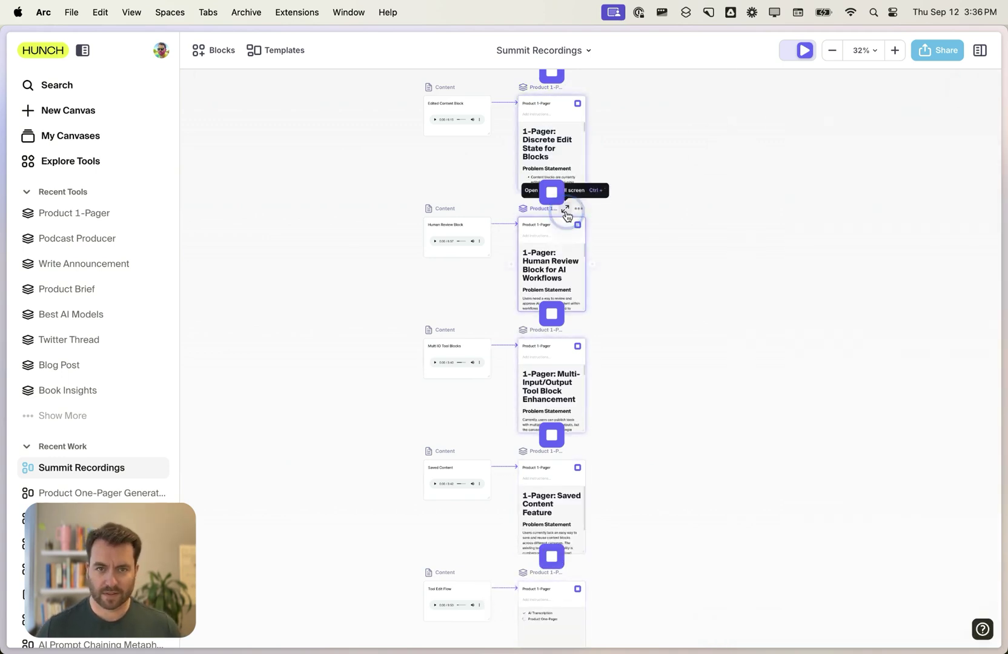
Step: Read the generated Human Review one-pager full screen, then scroll down the canvas
left_click(552, 216)
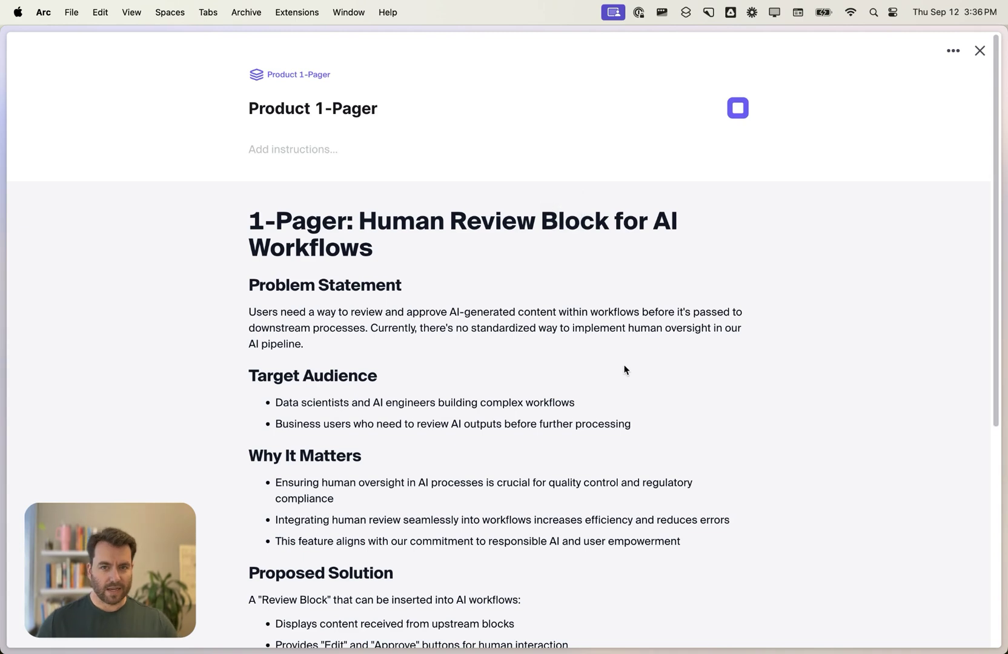
left_click(979, 50)
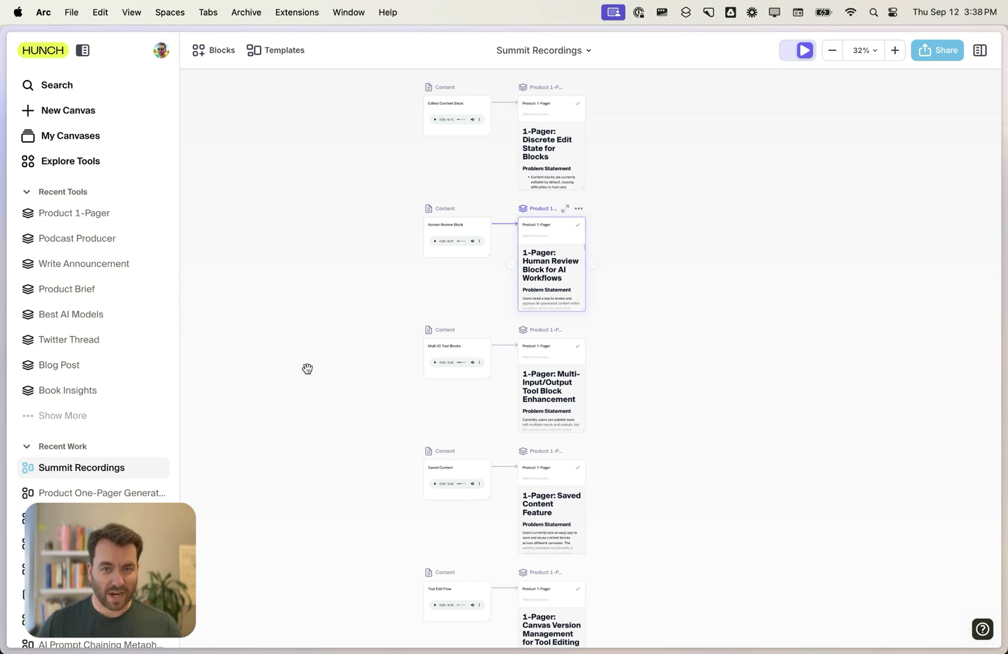
scroll(115, 466, "down", 3)
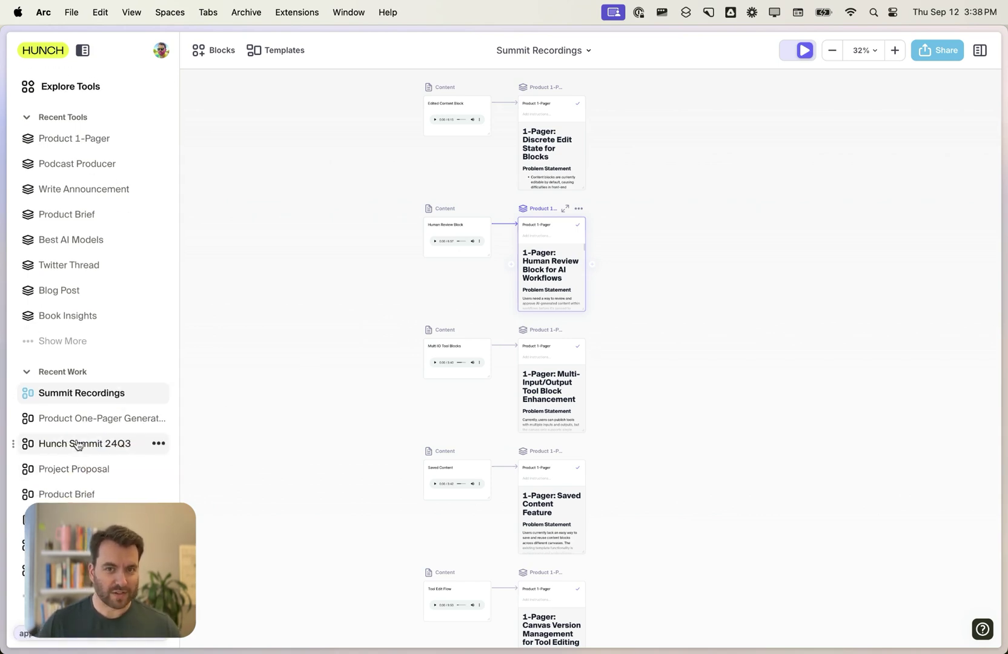
Step: Open the Hunch Summit 24Q3 canvas from Recent Work and zoom in to 33%
left_click(75, 446)
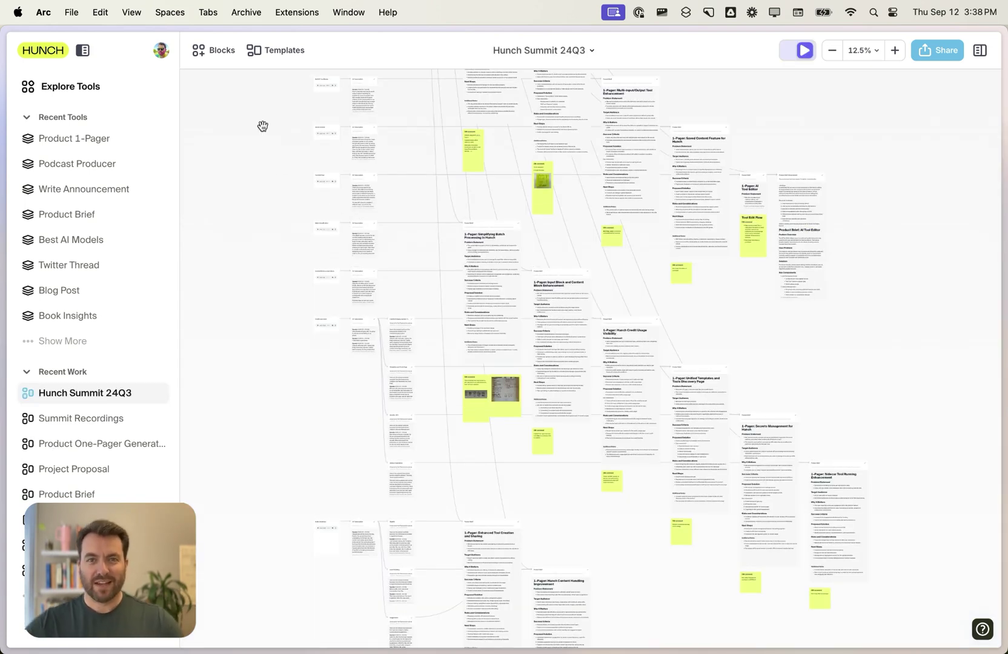
scroll(455, 238, "up", 5)
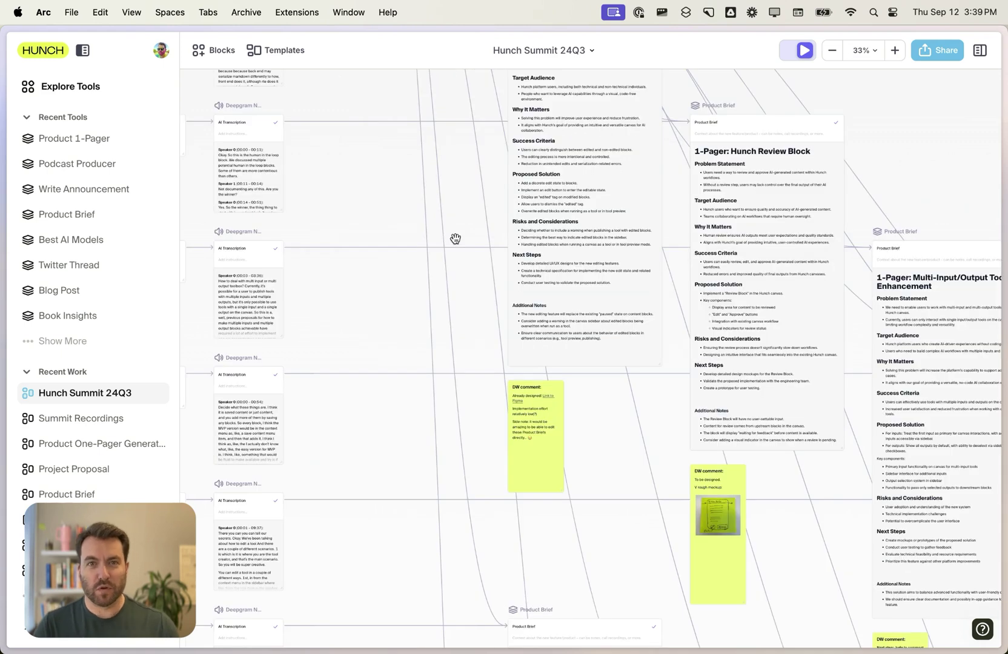